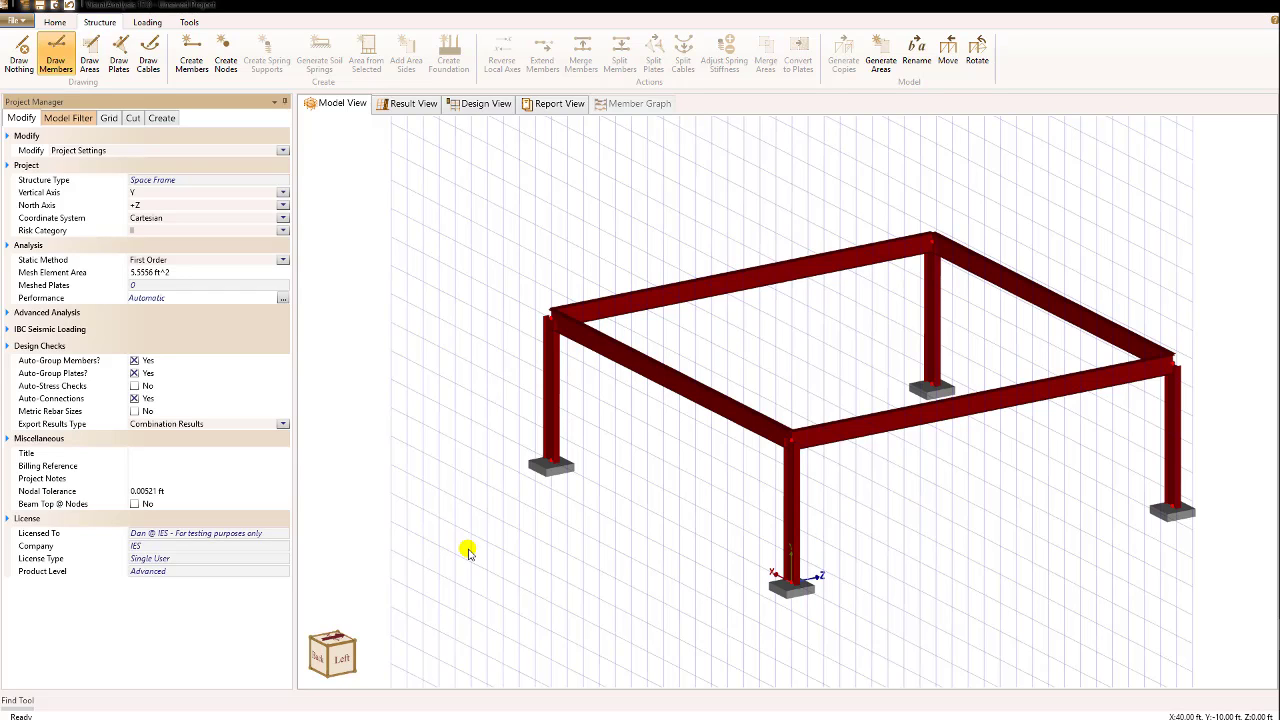
- Select the four top beams and generate the 900 ft² roof area A001 from them
left_click(660, 378)
left_click(705, 296, "ctrl")
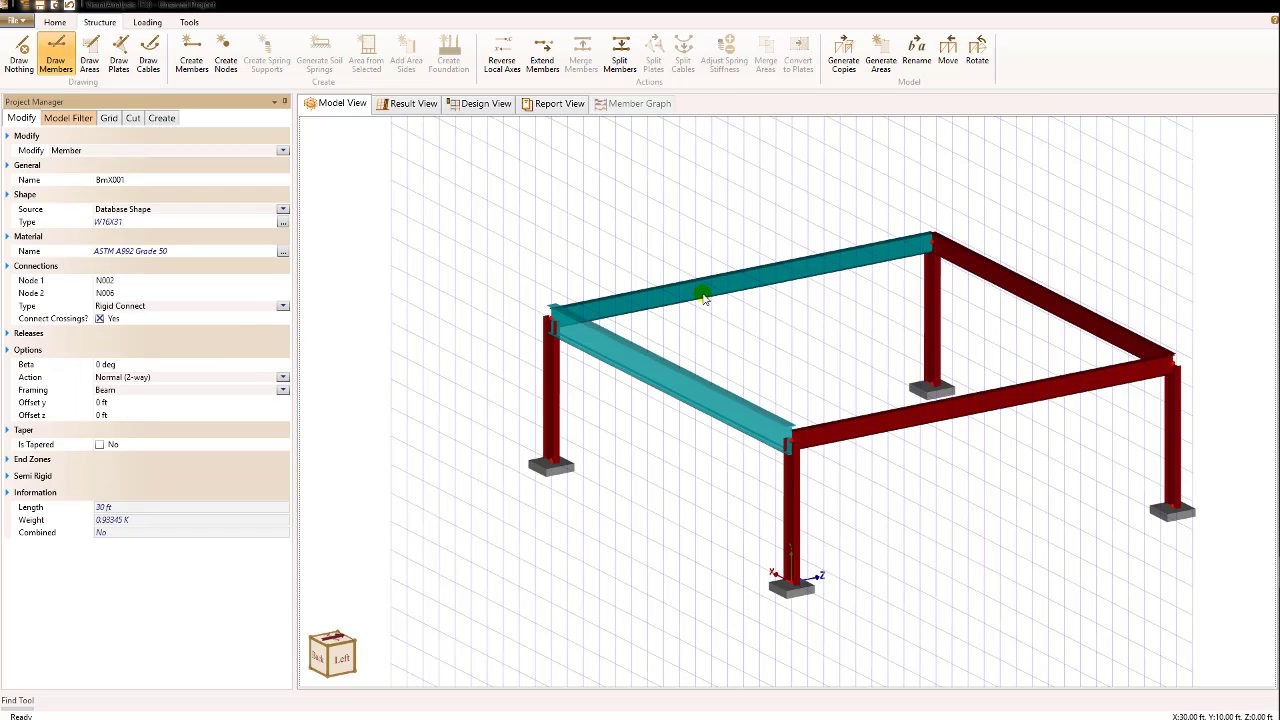
left_click(1003, 295, "ctrl")
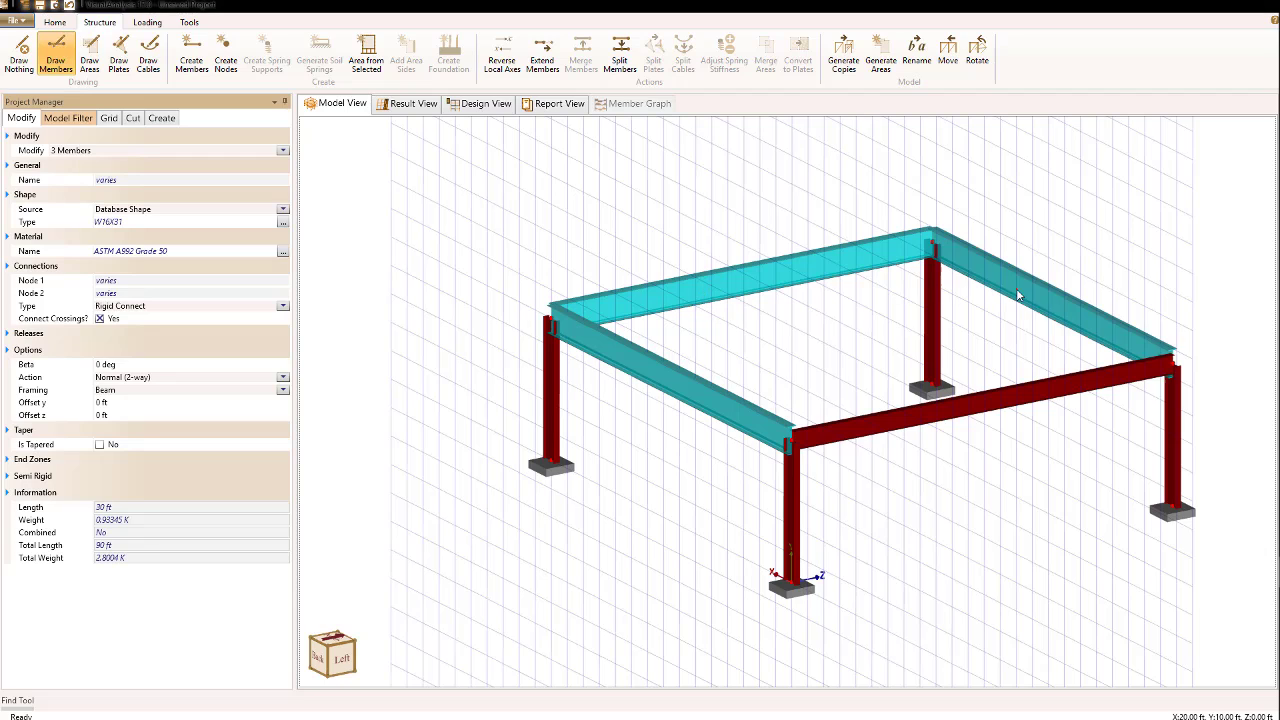
left_click(1027, 397, "ctrl")
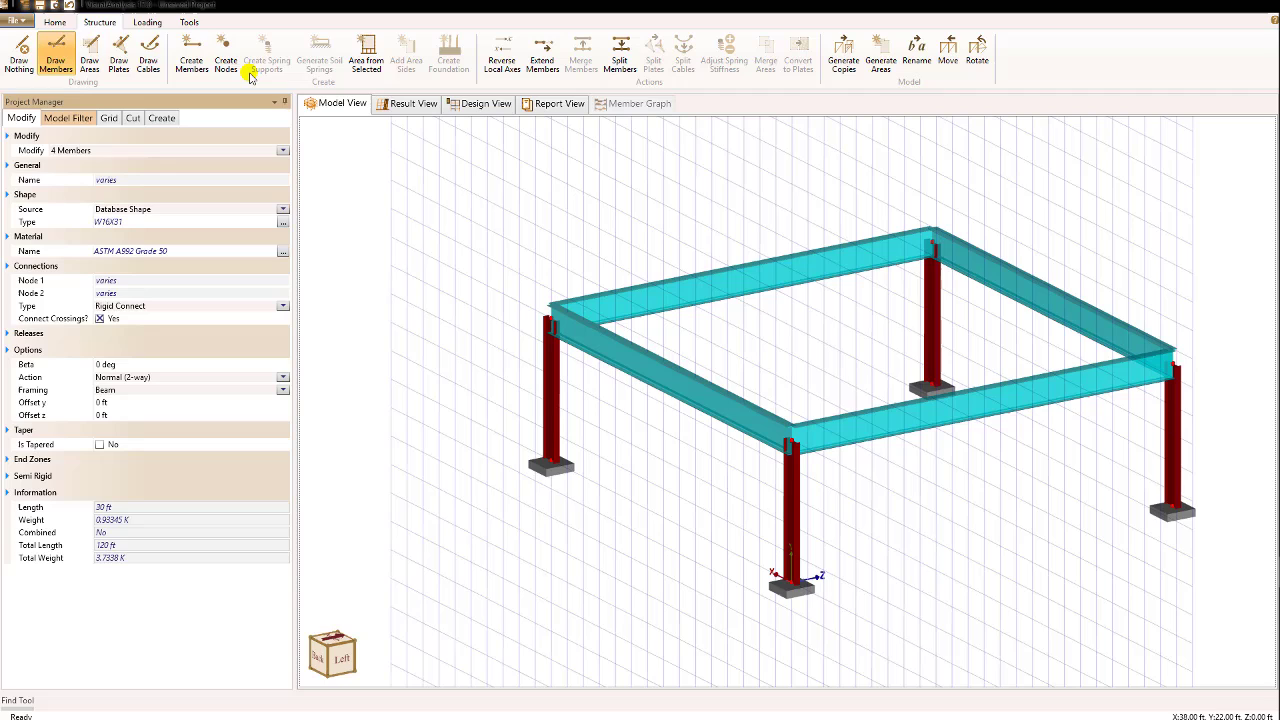
left_click(368, 60)
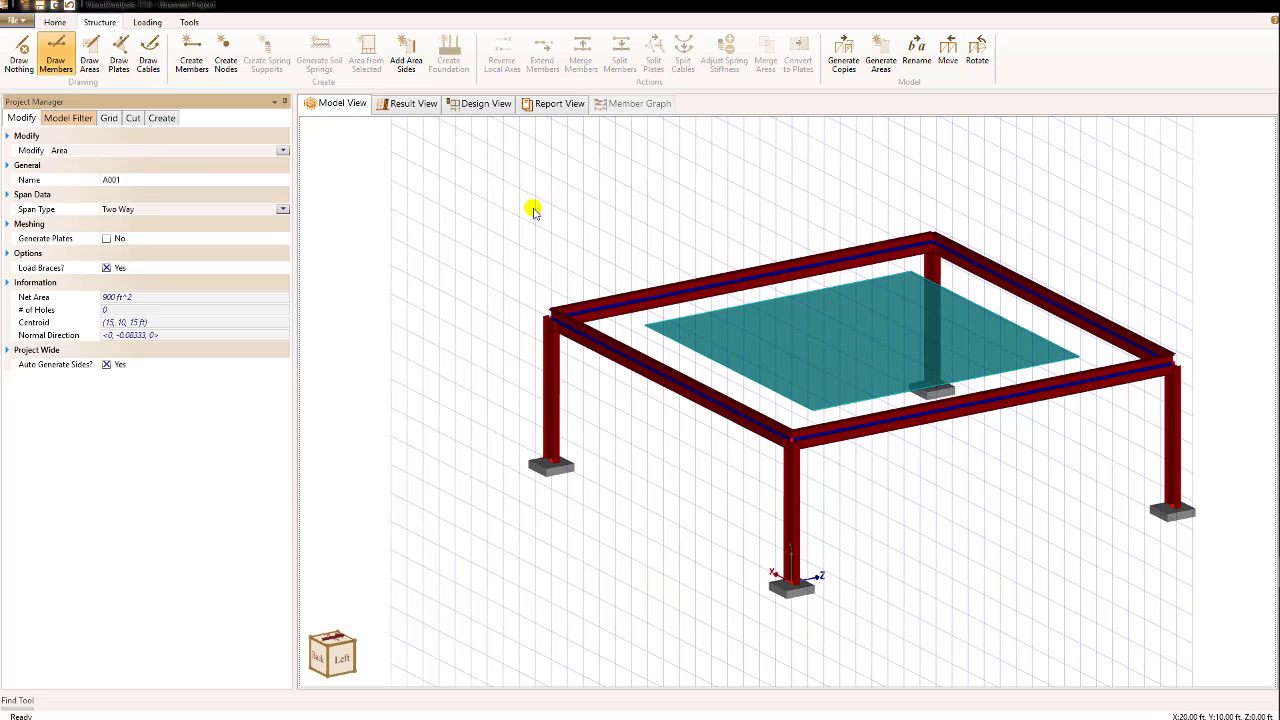
left_click(465, 183)
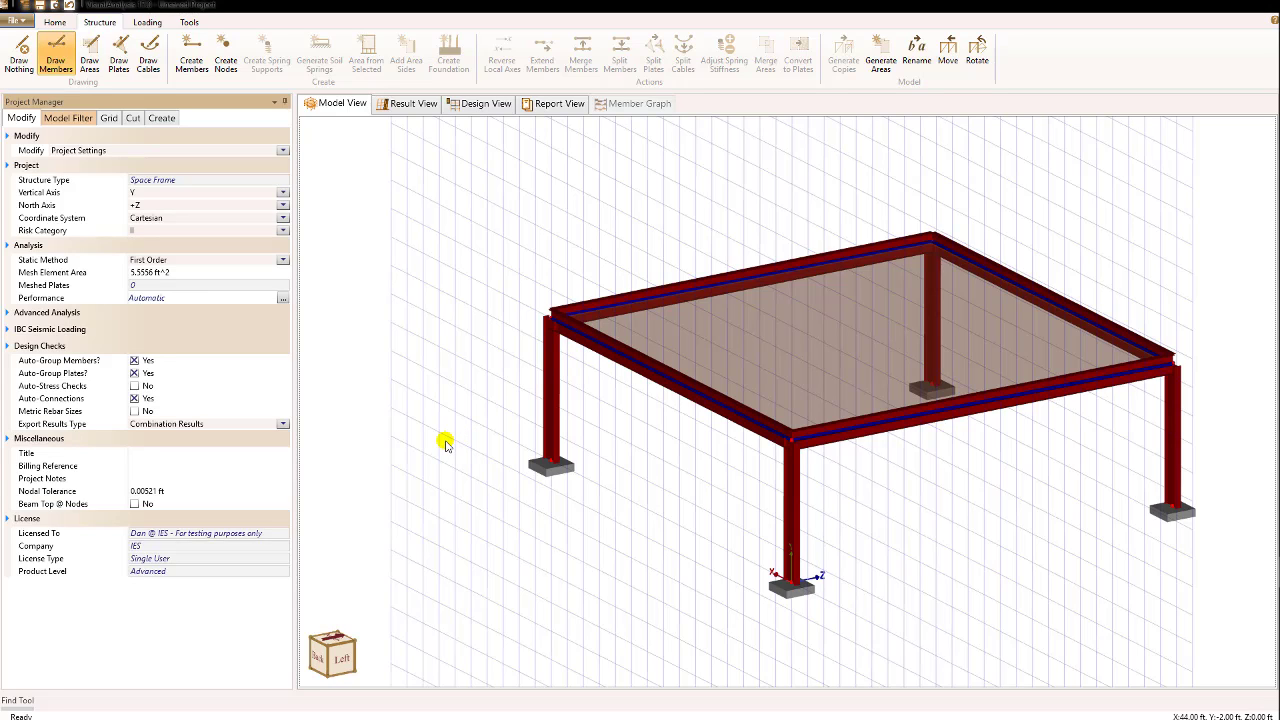
- Select two column base nodes and two column-top nodes, then create the 300 ft² wall area A002
left_click(548, 467)
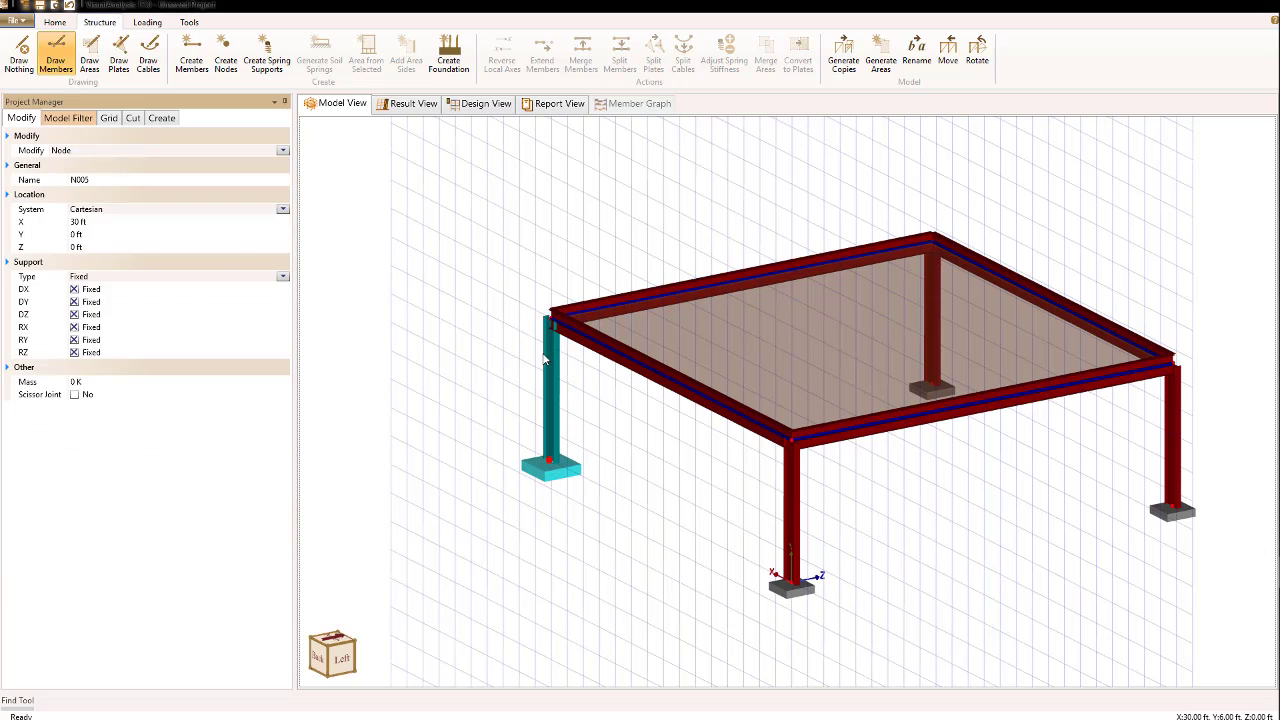
left_click(547, 318, "ctrl")
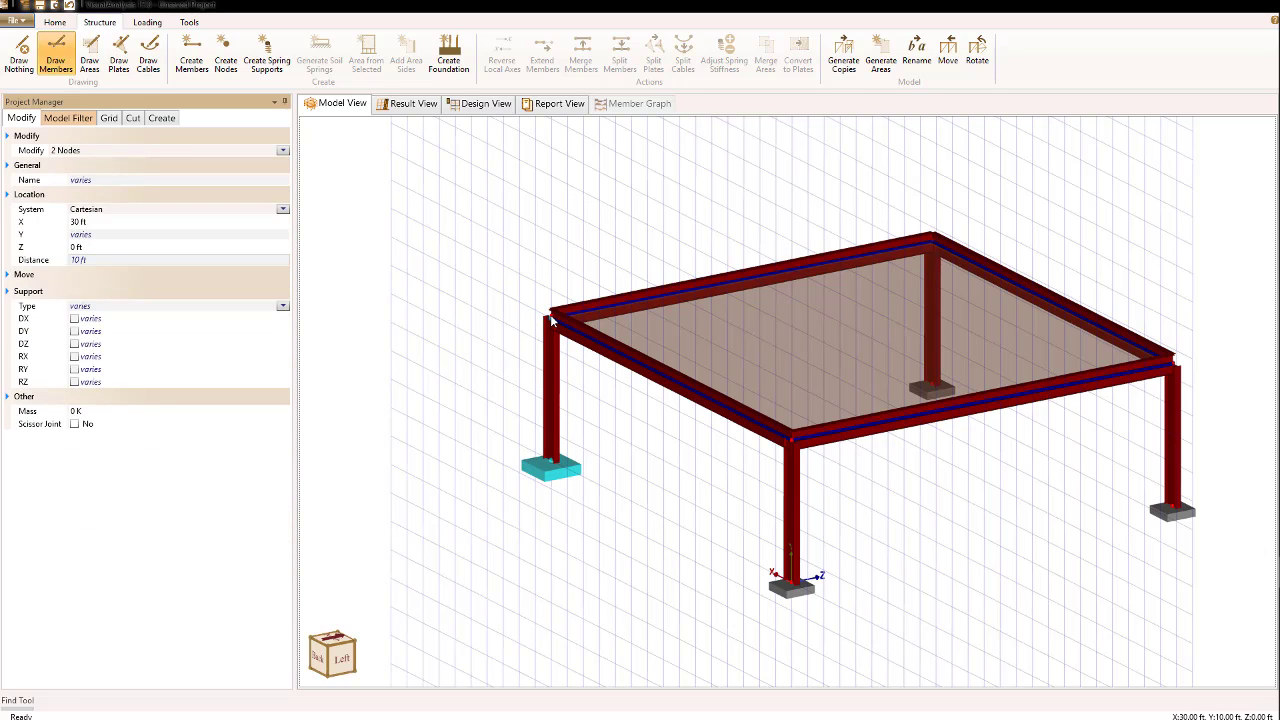
left_click(790, 441, "ctrl")
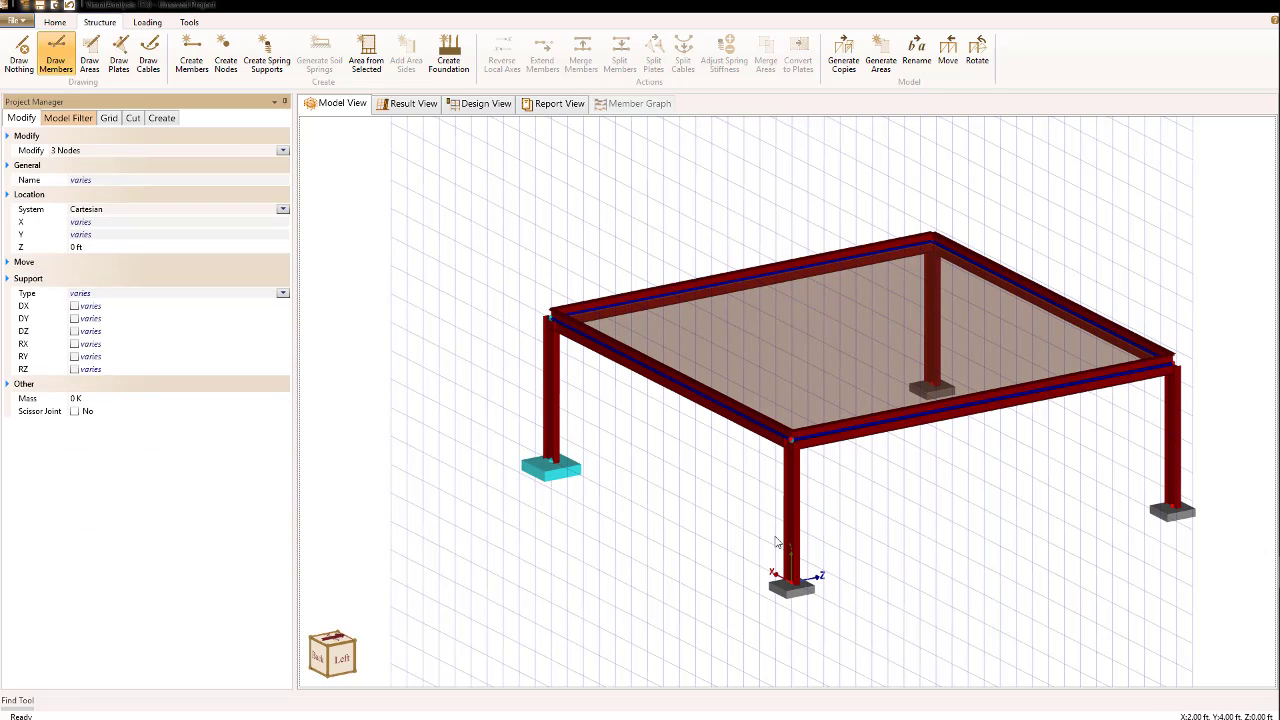
left_click(790, 589, "ctrl")
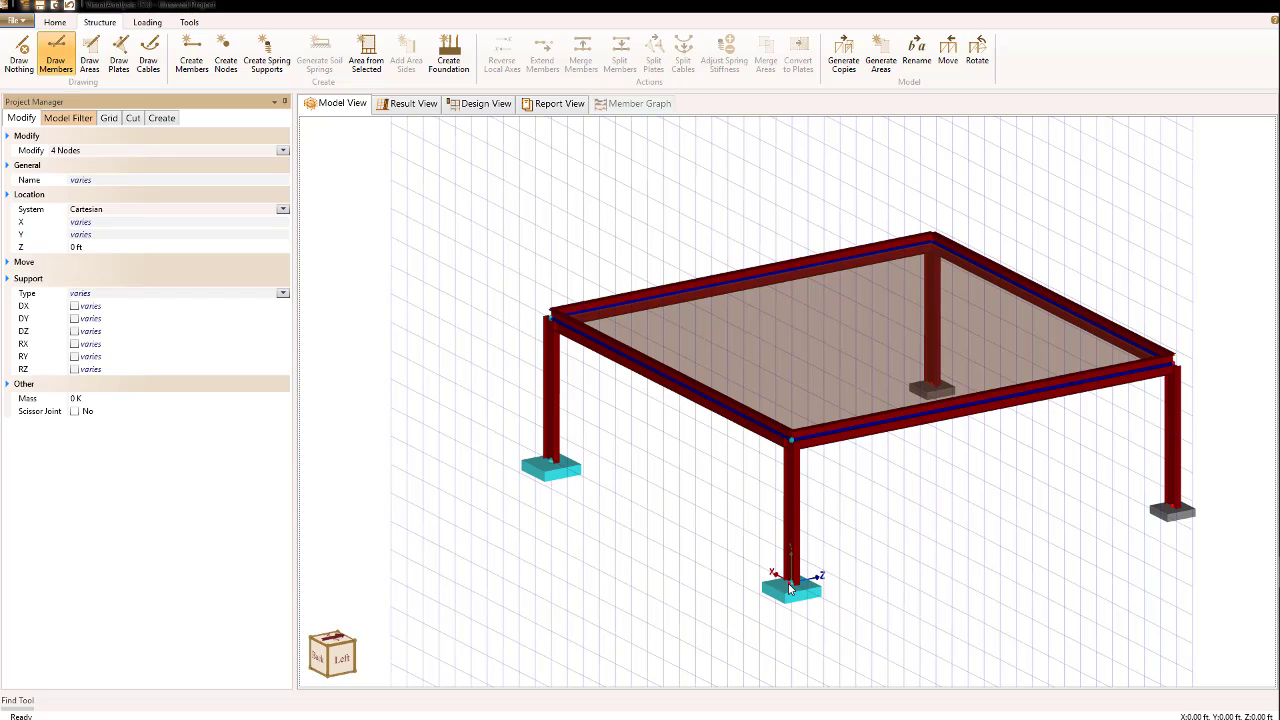
left_click(366, 60)
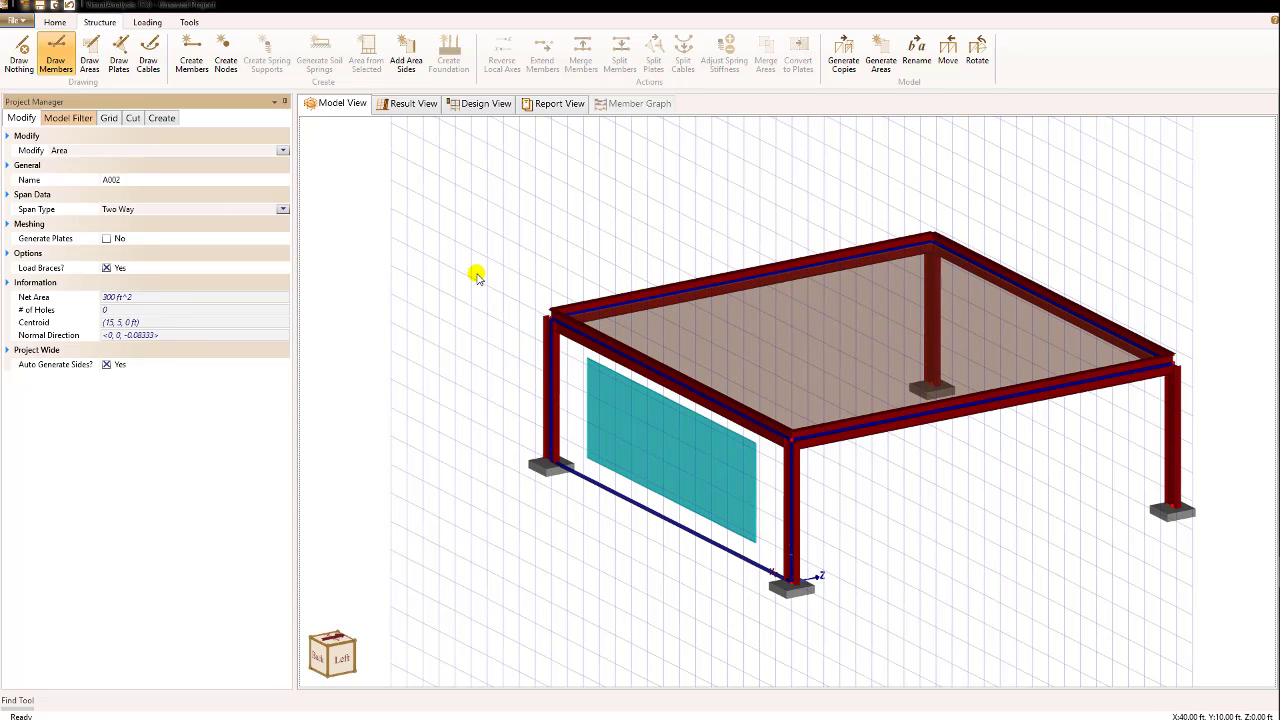
left_click(543, 215)
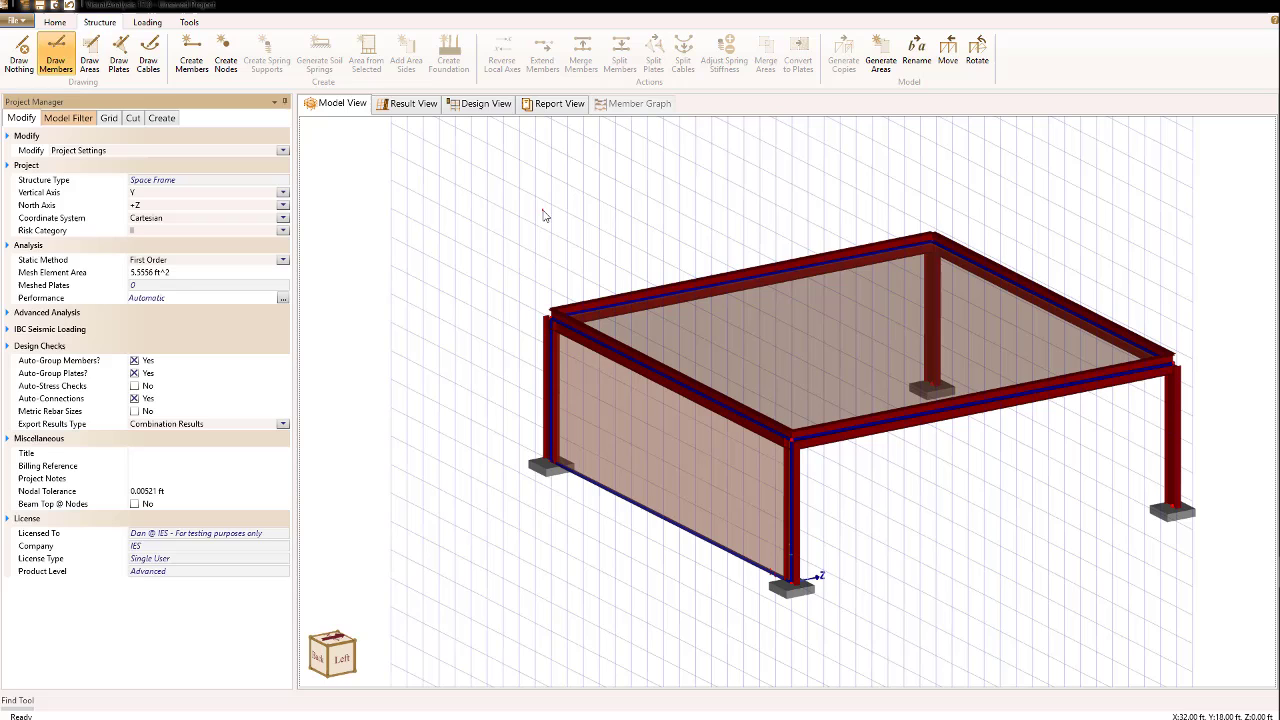
- Enable Generate Plates on roof area A001 with a 0.5 ft Concrete mesh thickness
left_click(865, 347)
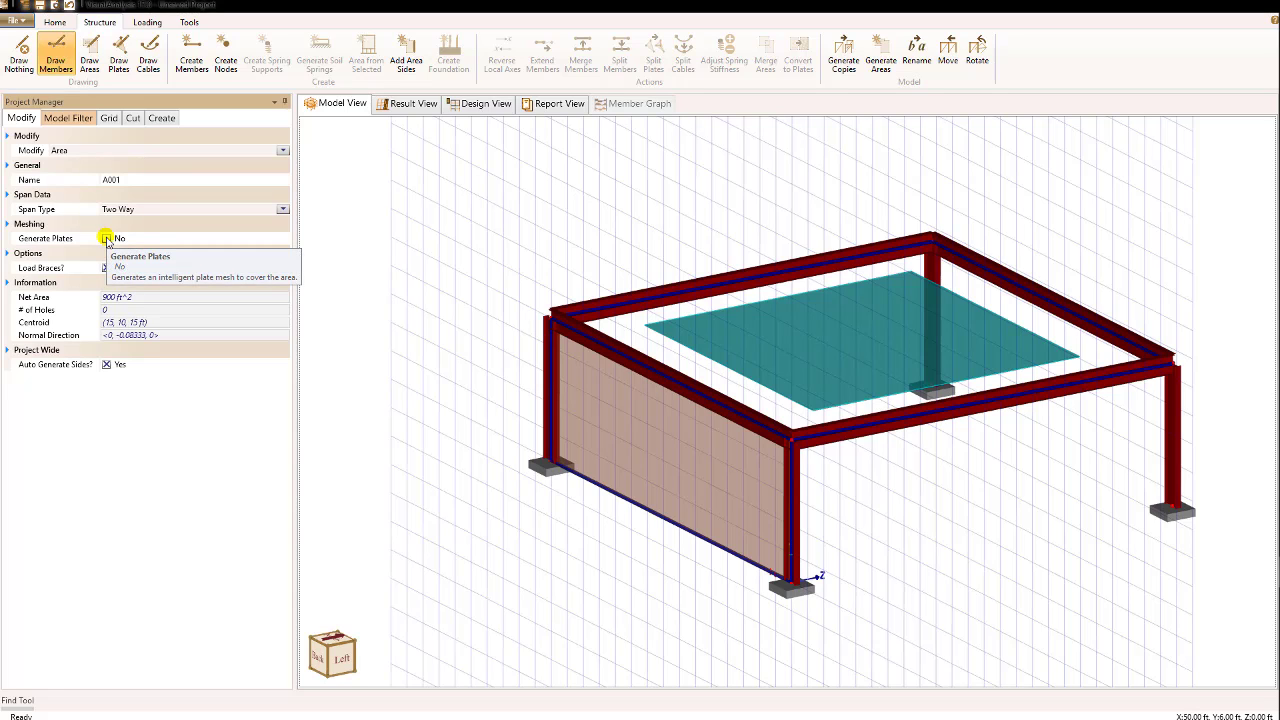
left_click(106, 238)
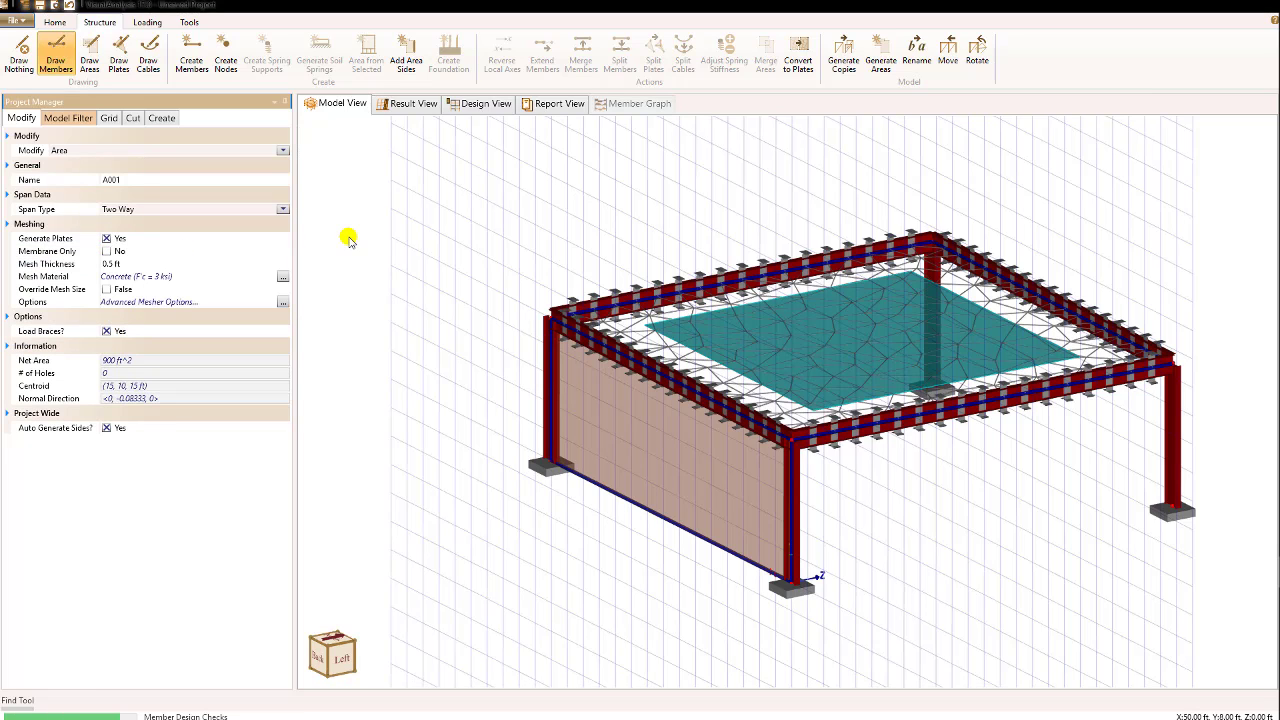
left_click(109, 264)
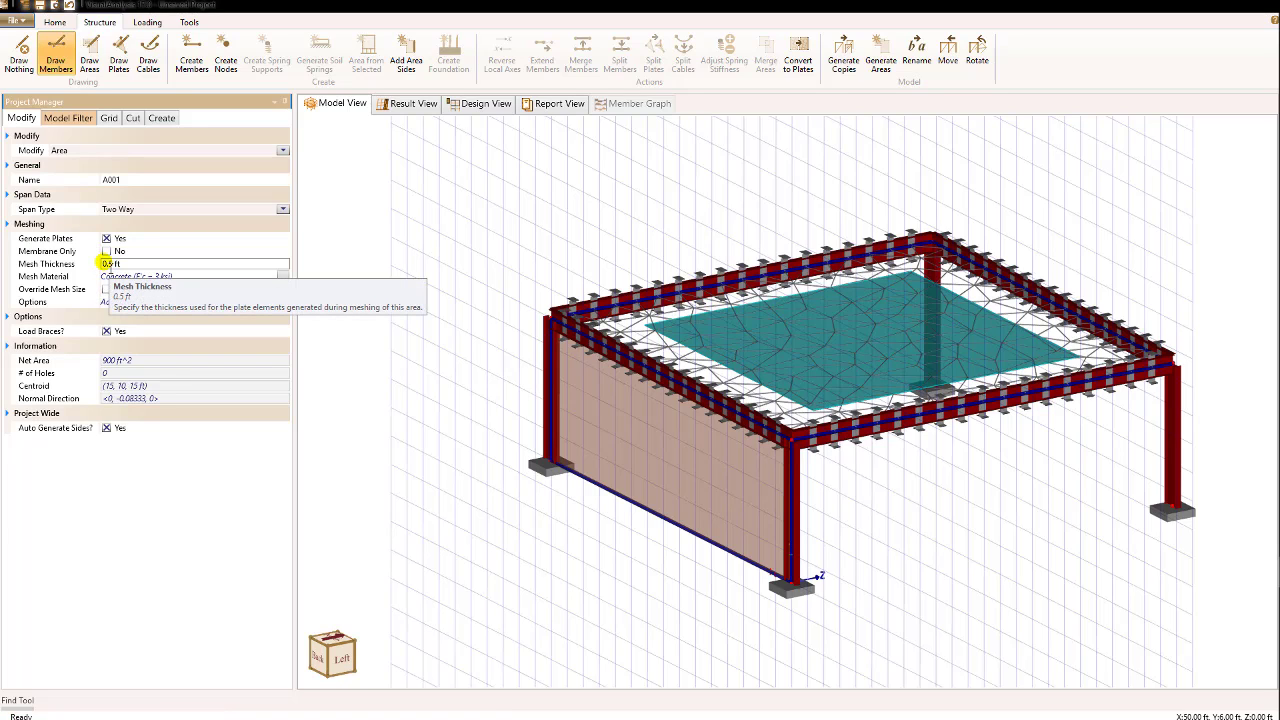
left_click(118, 277)
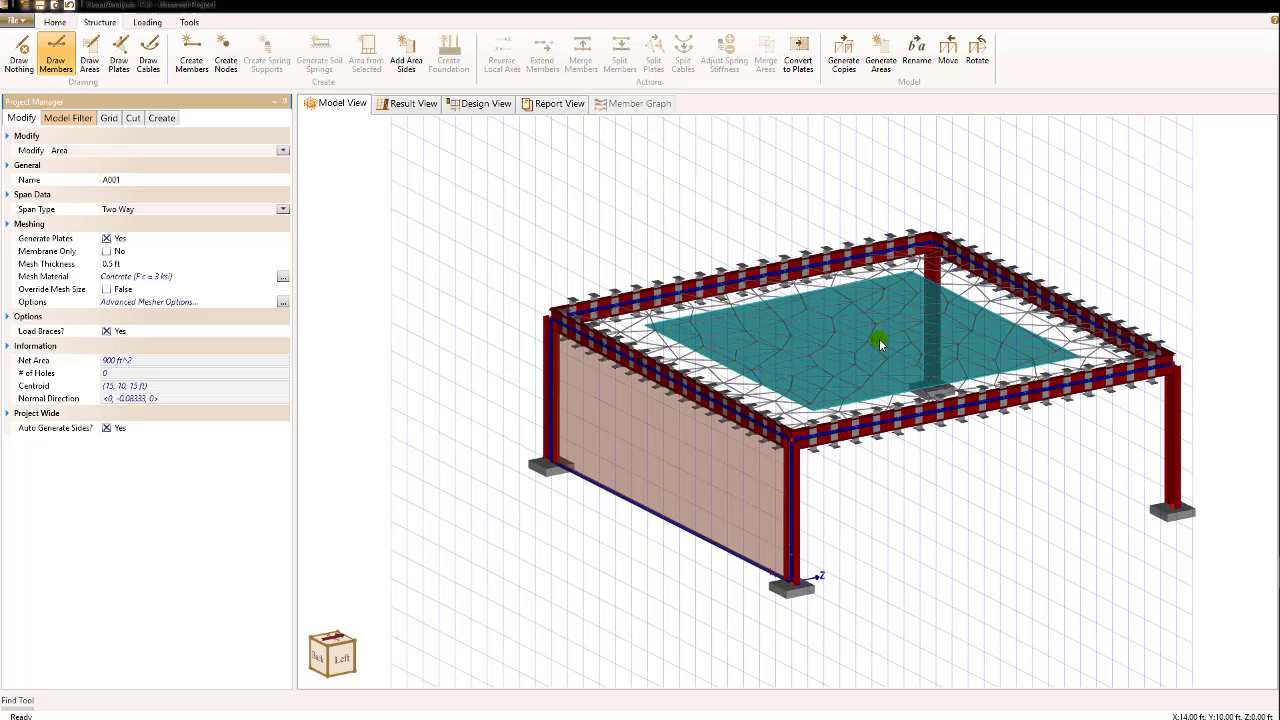
- Viewing the side wall straight-on, draw area A002 inside the frame and enable its plate generation
left_click(338, 662)
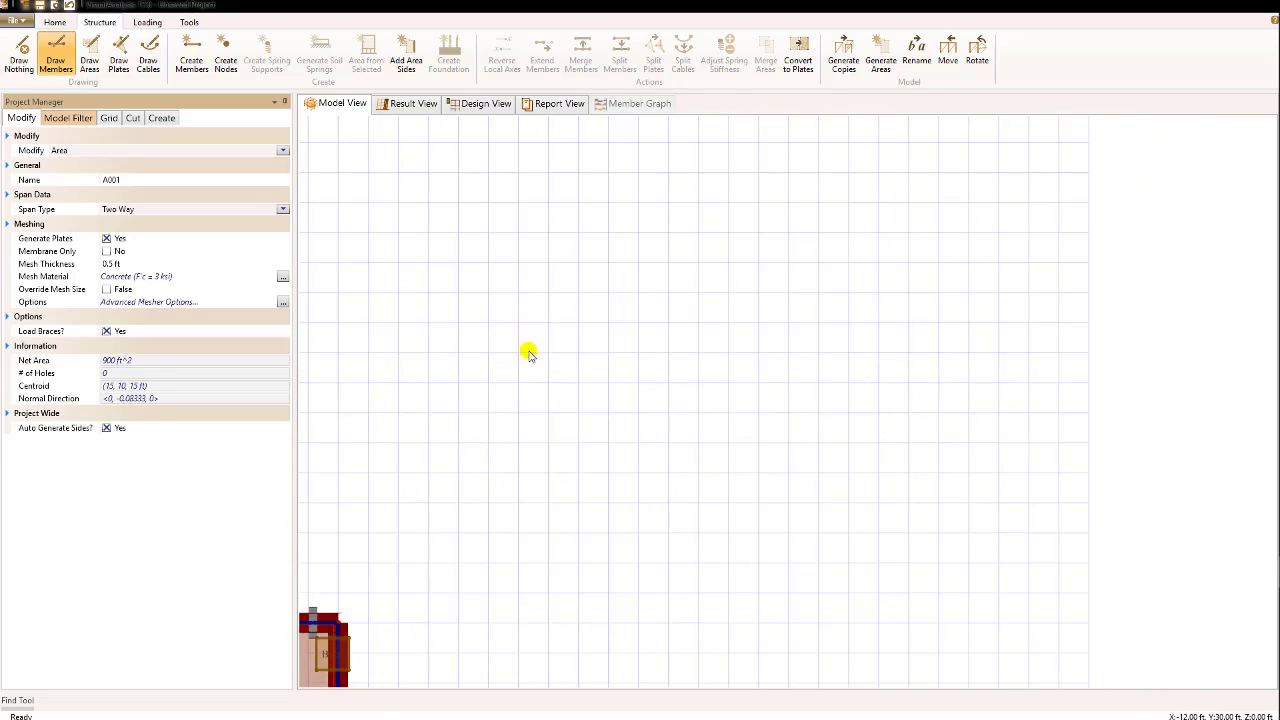
middle_click_drag(620, 597, 757, 517)
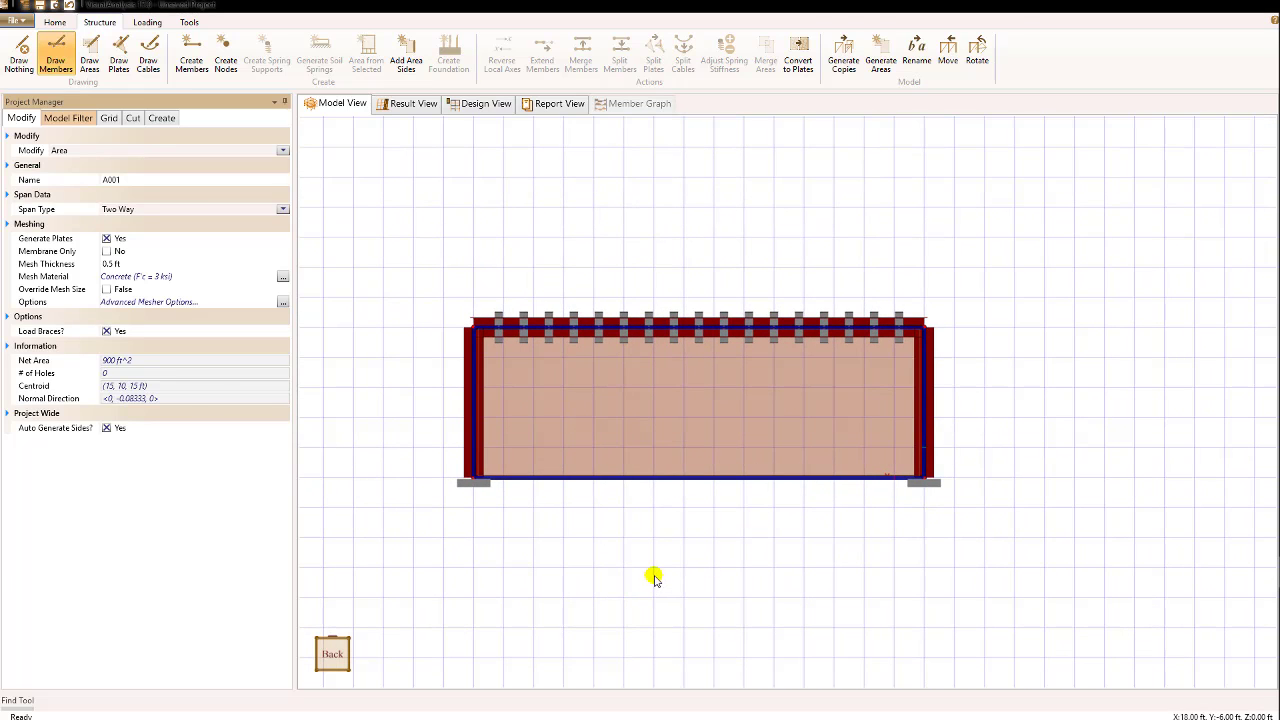
scroll(653, 578, "up", 2)
key("a")
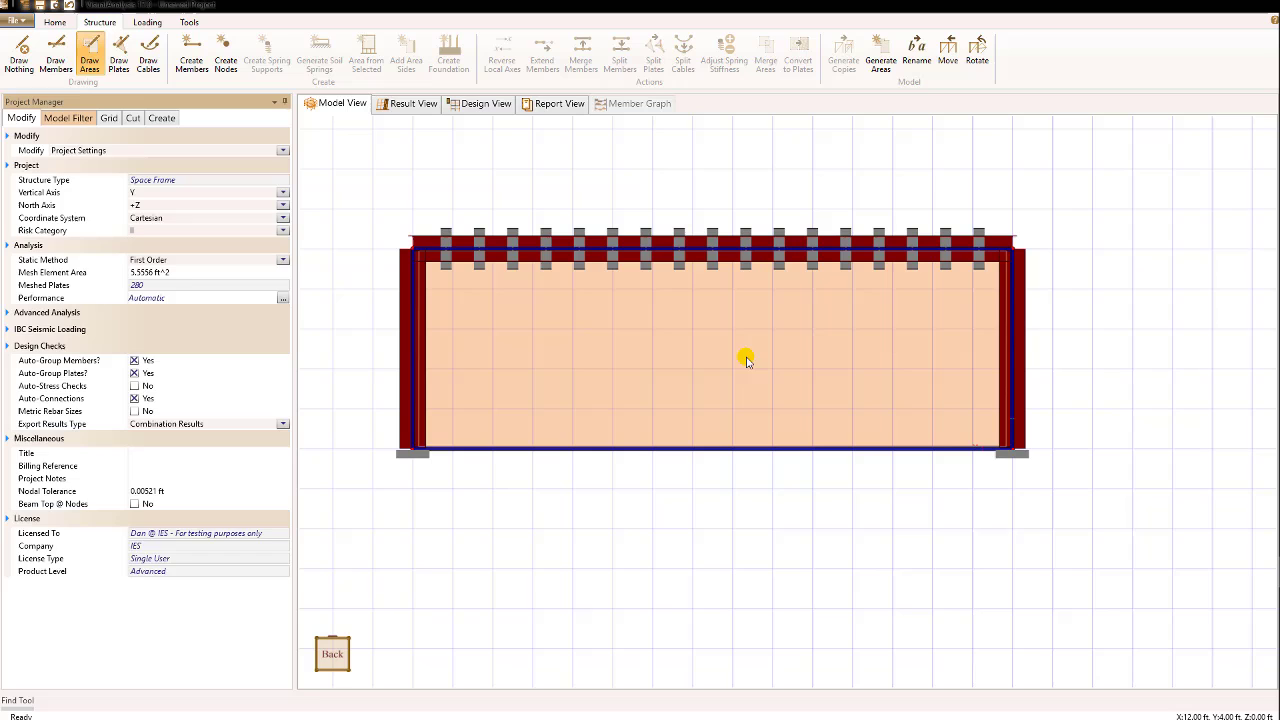
left_click(747, 362)
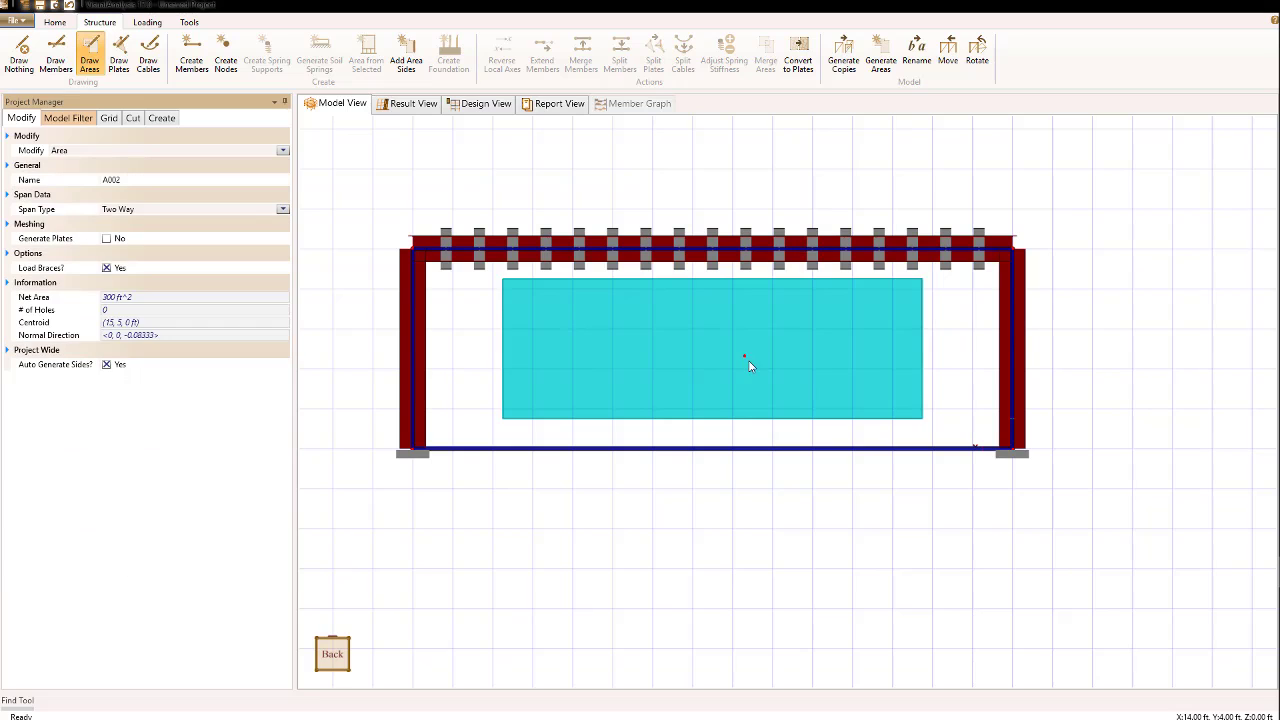
left_click(106, 239)
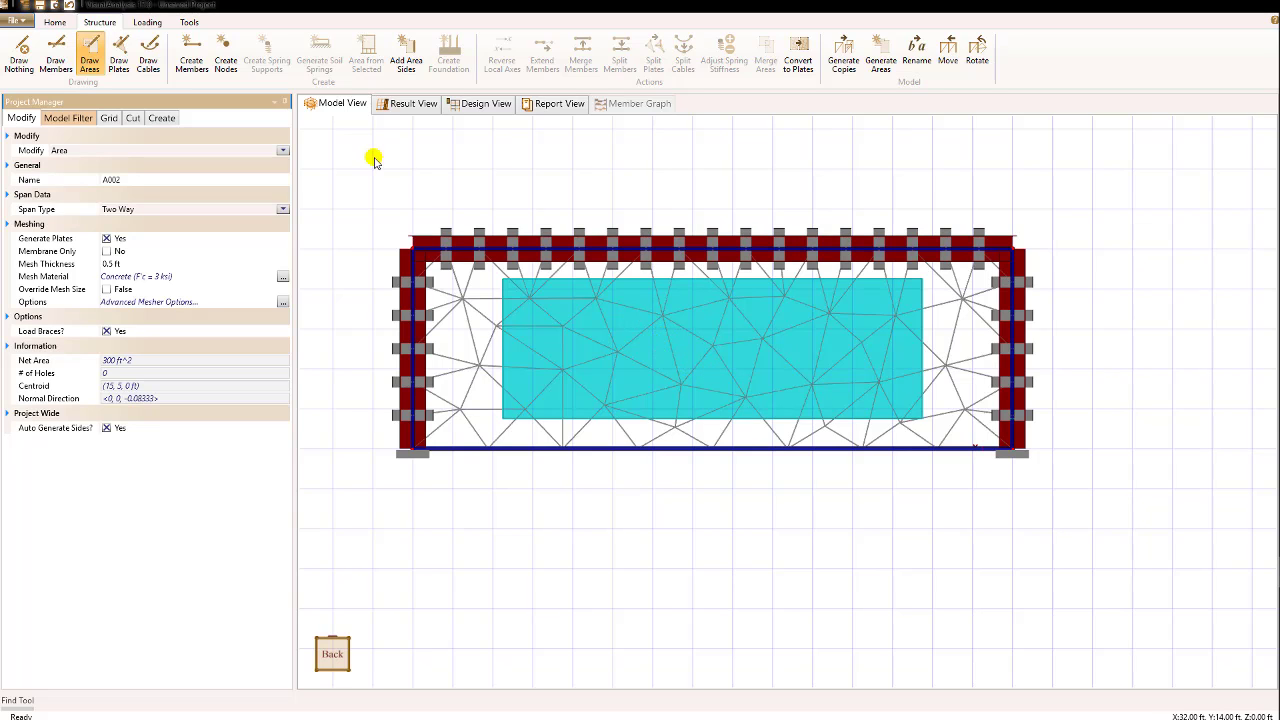
- Draw a 16 ft² square embed on the left part of the wall plate
left_click(430, 195)
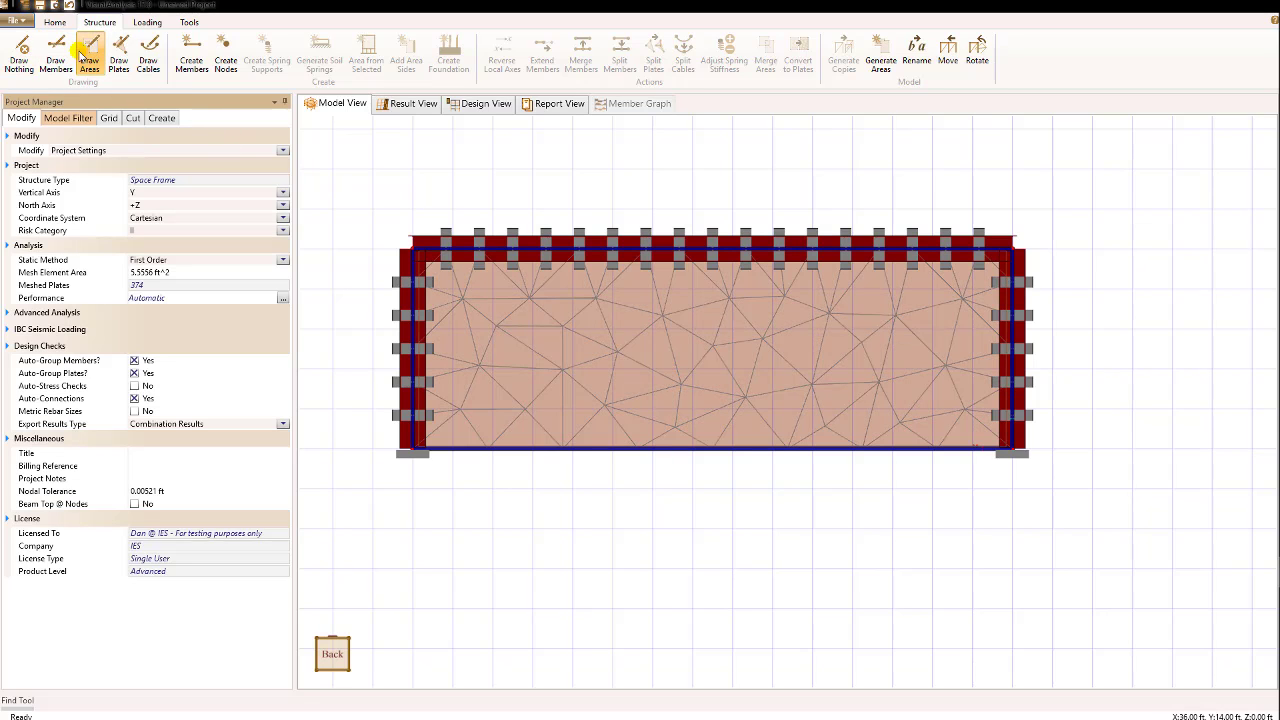
left_click(89, 56)
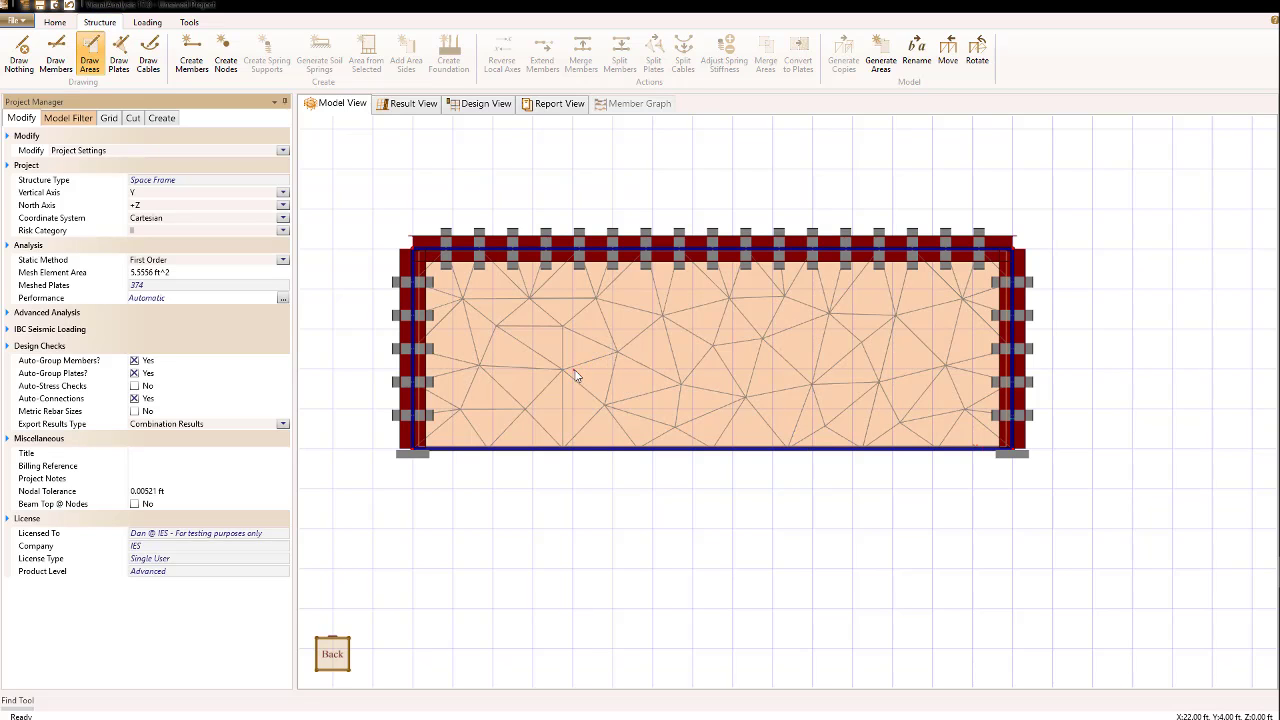
left_click(573, 368)
left_click(653, 368)
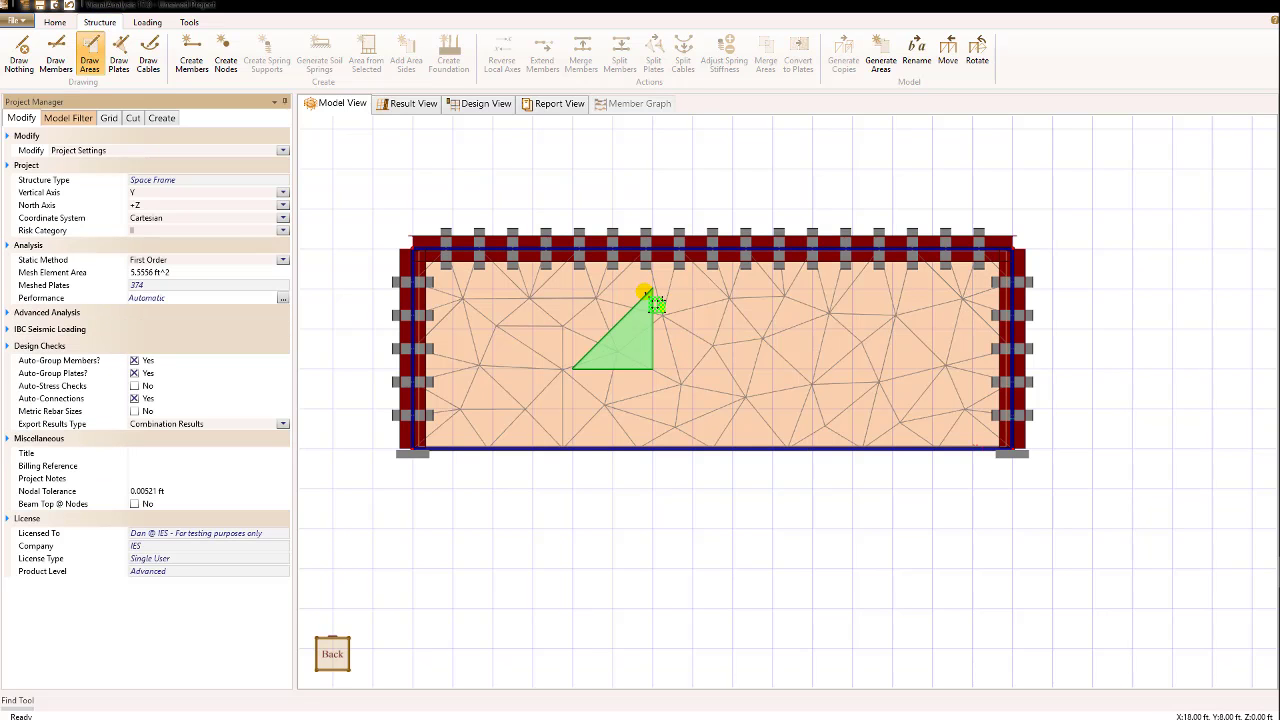
left_click(653, 291)
left_click(576, 291)
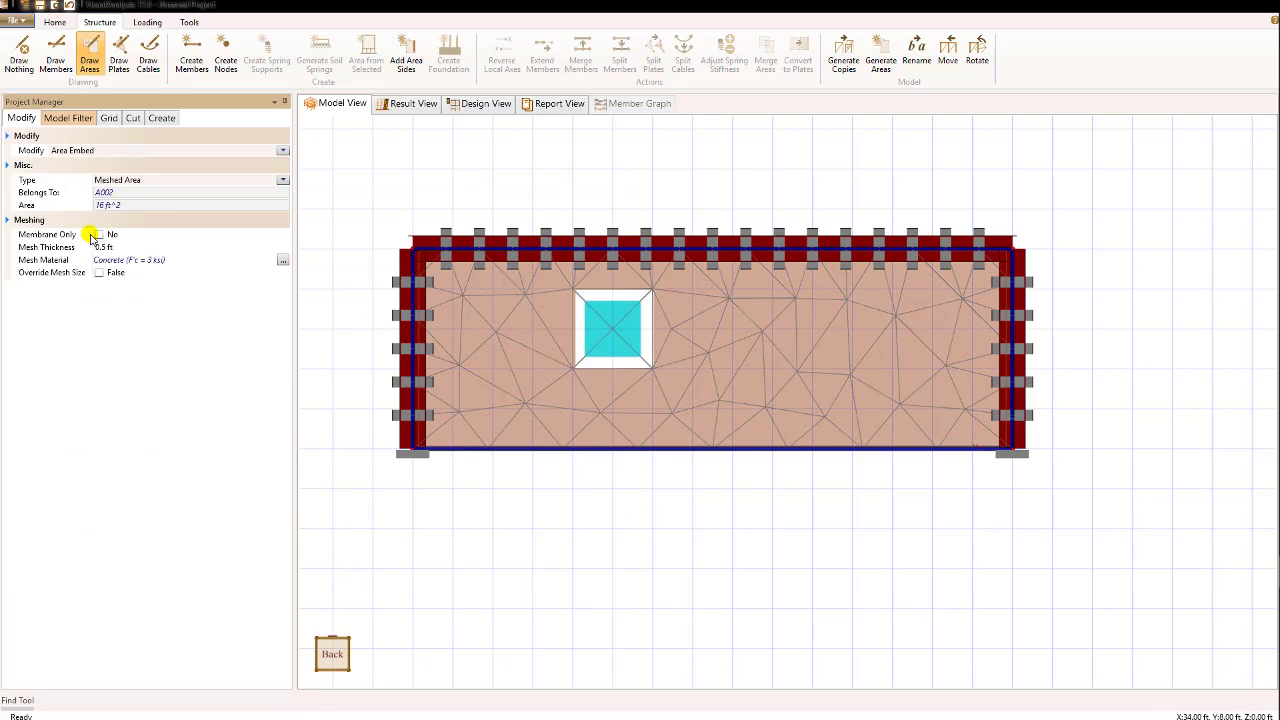
left_click(546, 208)
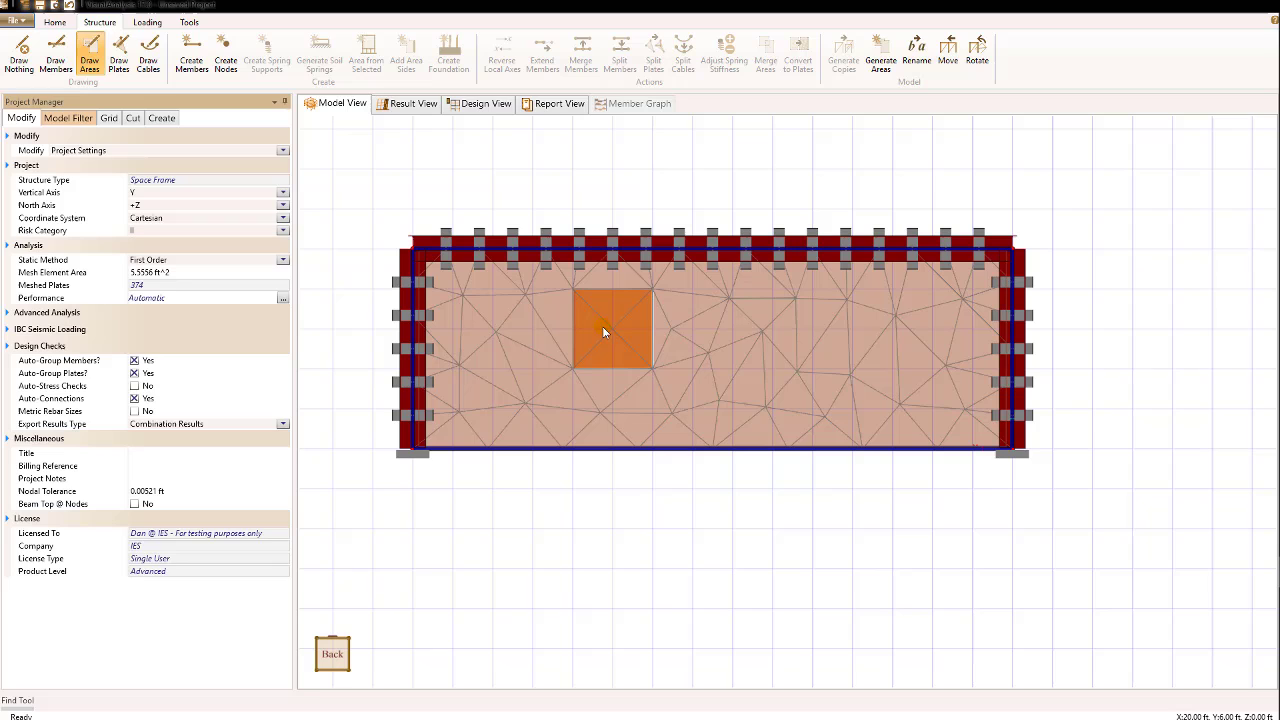
- Set the square embed's Type to Corridor so it becomes an opening
left_click(619, 333)
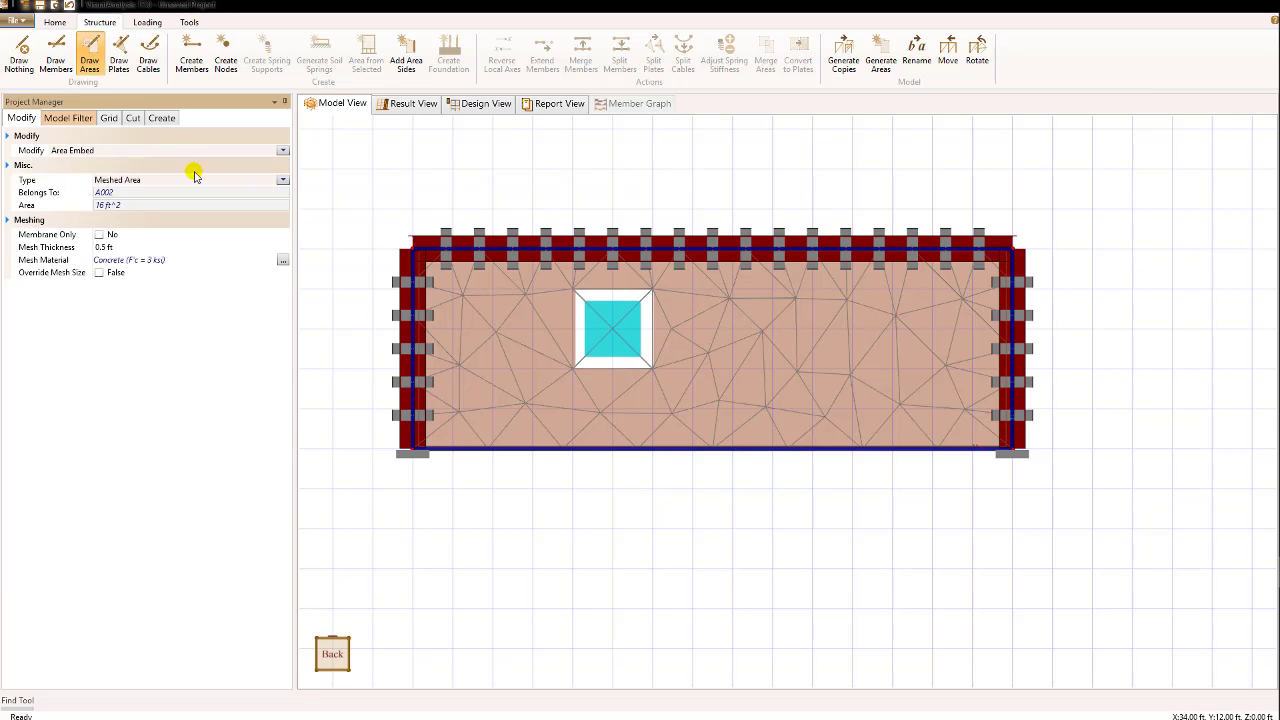
left_click(283, 180)
left_click(200, 208)
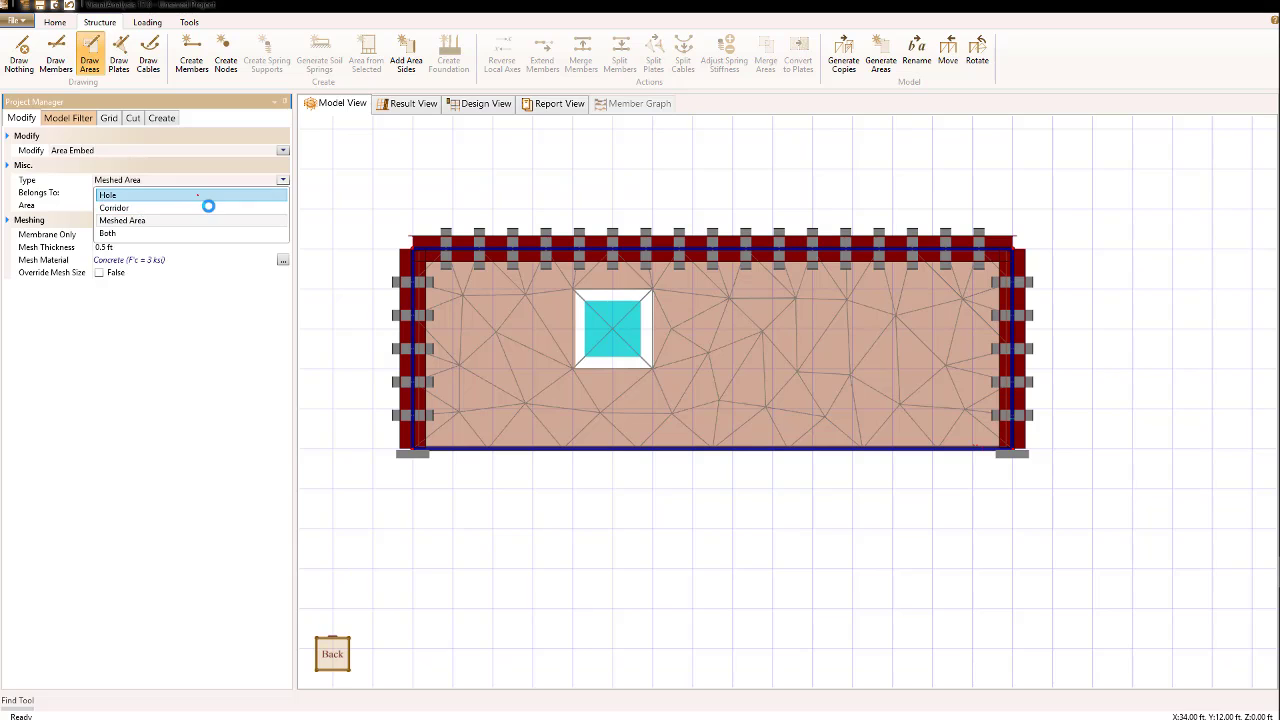
left_click(622, 519)
left_click(624, 521)
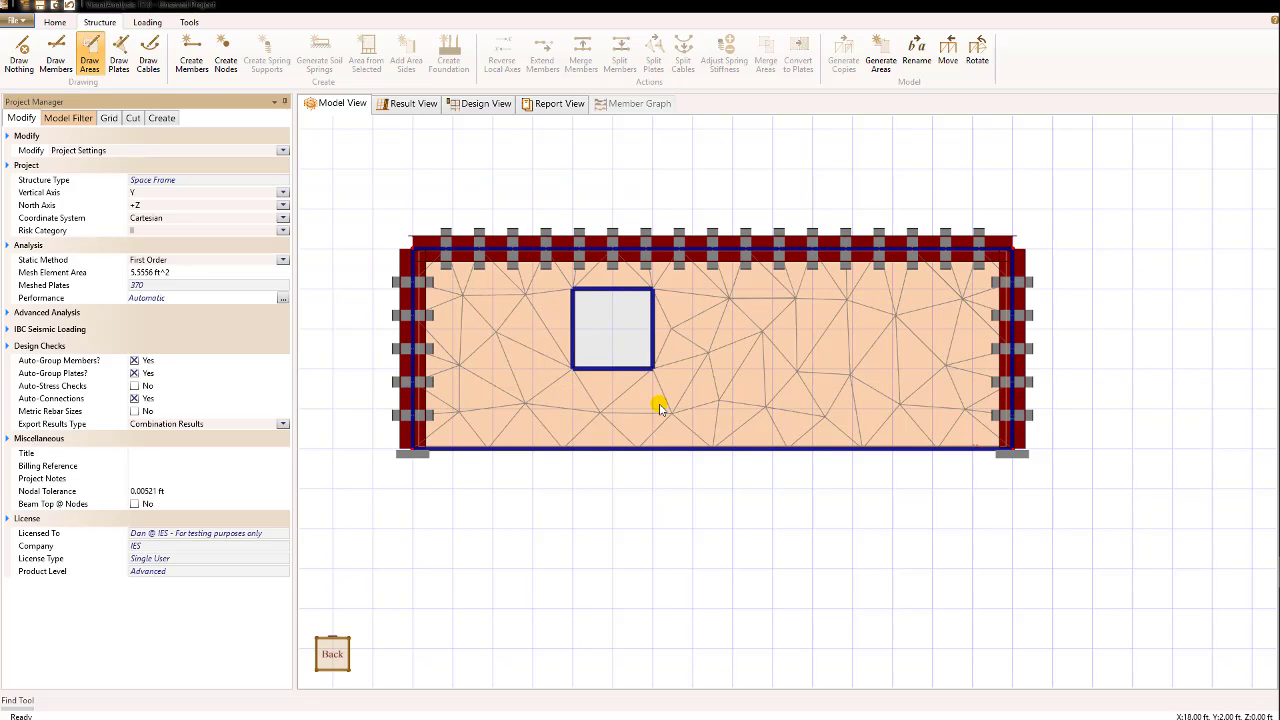
- Draw a second 16 ft² square embed on the right part of the wall
left_click(797, 375)
left_click(891, 370)
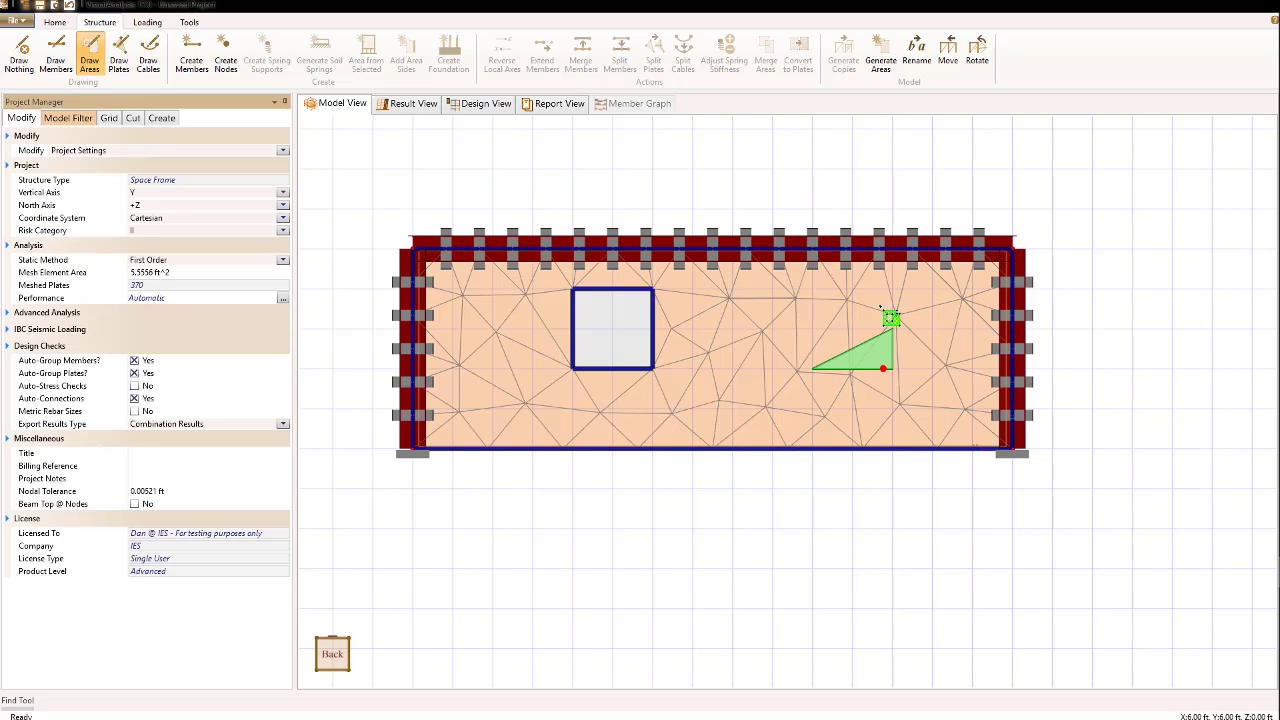
left_click(891, 290)
left_click(813, 290)
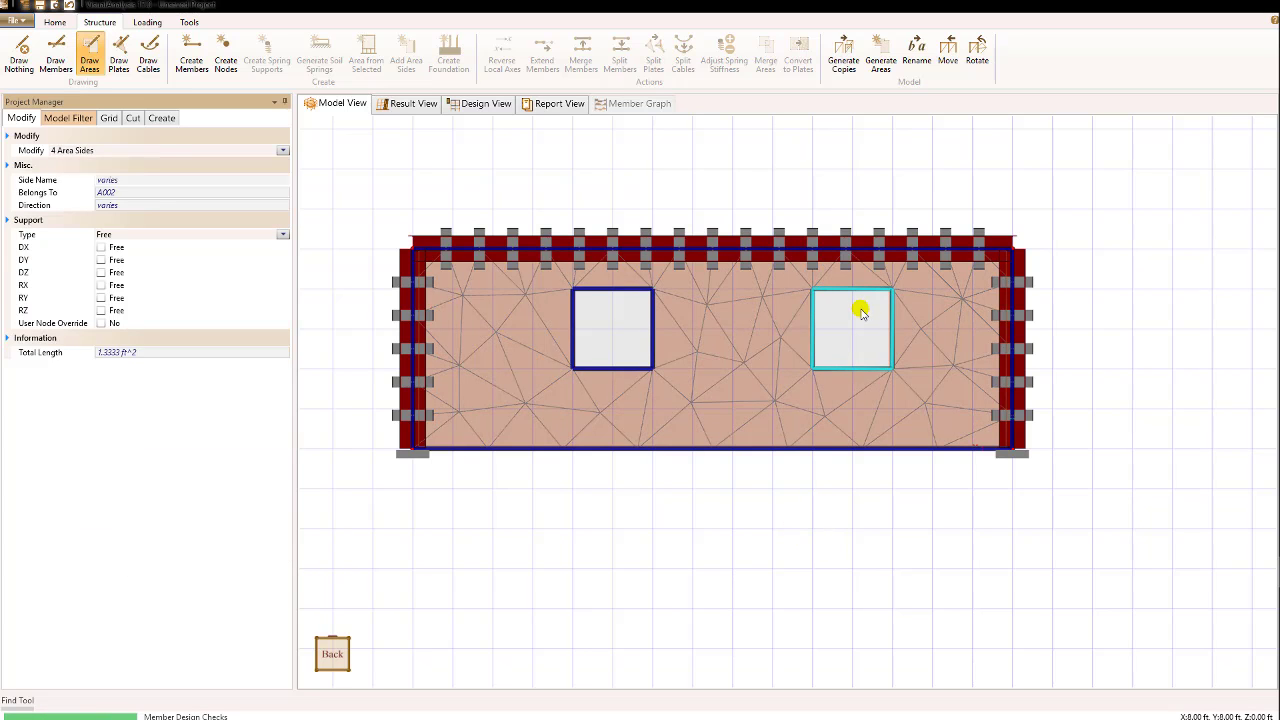
left_click(831, 537)
- Make the second square a Meshed Area with an overridden, finer mesh size, giving 826 plates
left_click(866, 328)
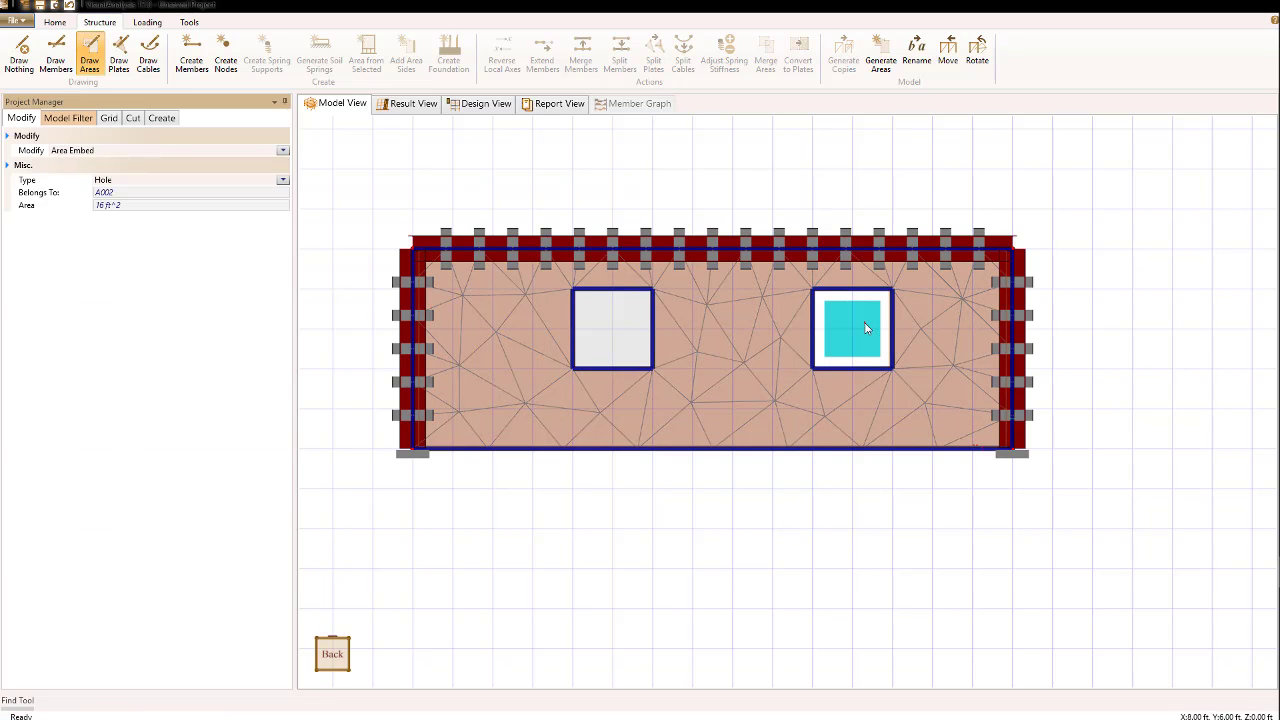
left_click(282, 180)
left_click(186, 220)
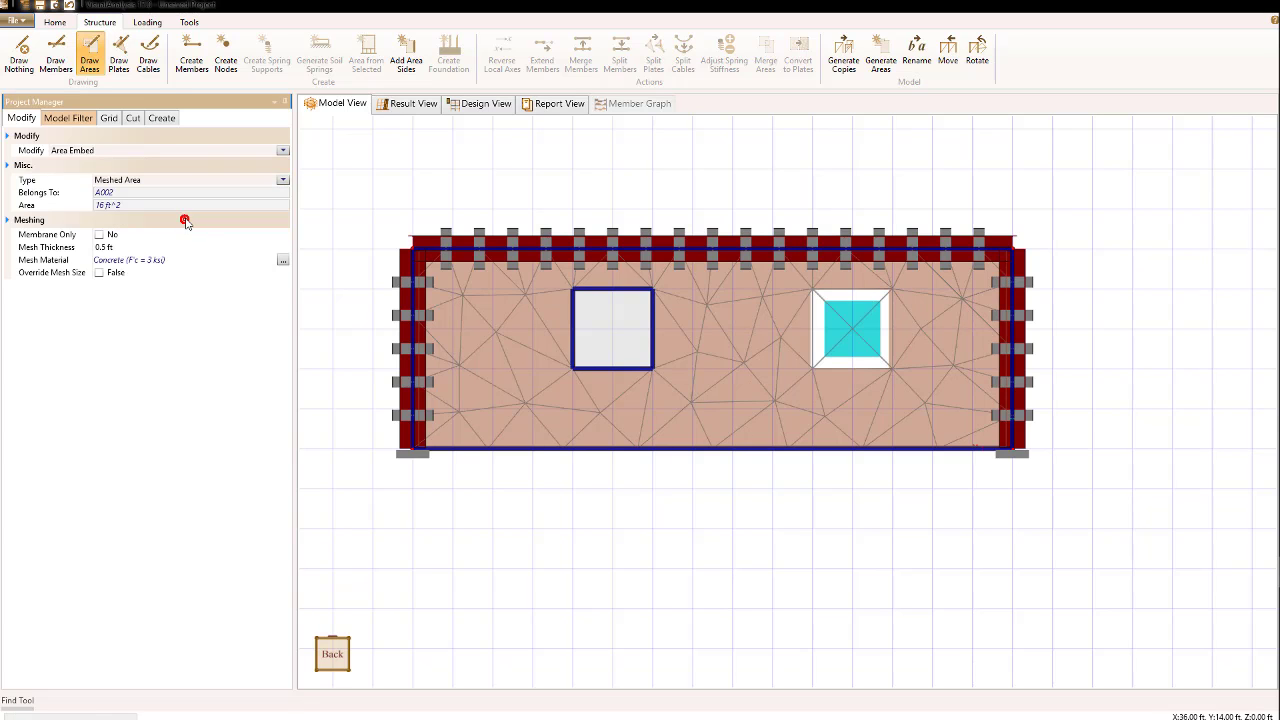
left_click(820, 541)
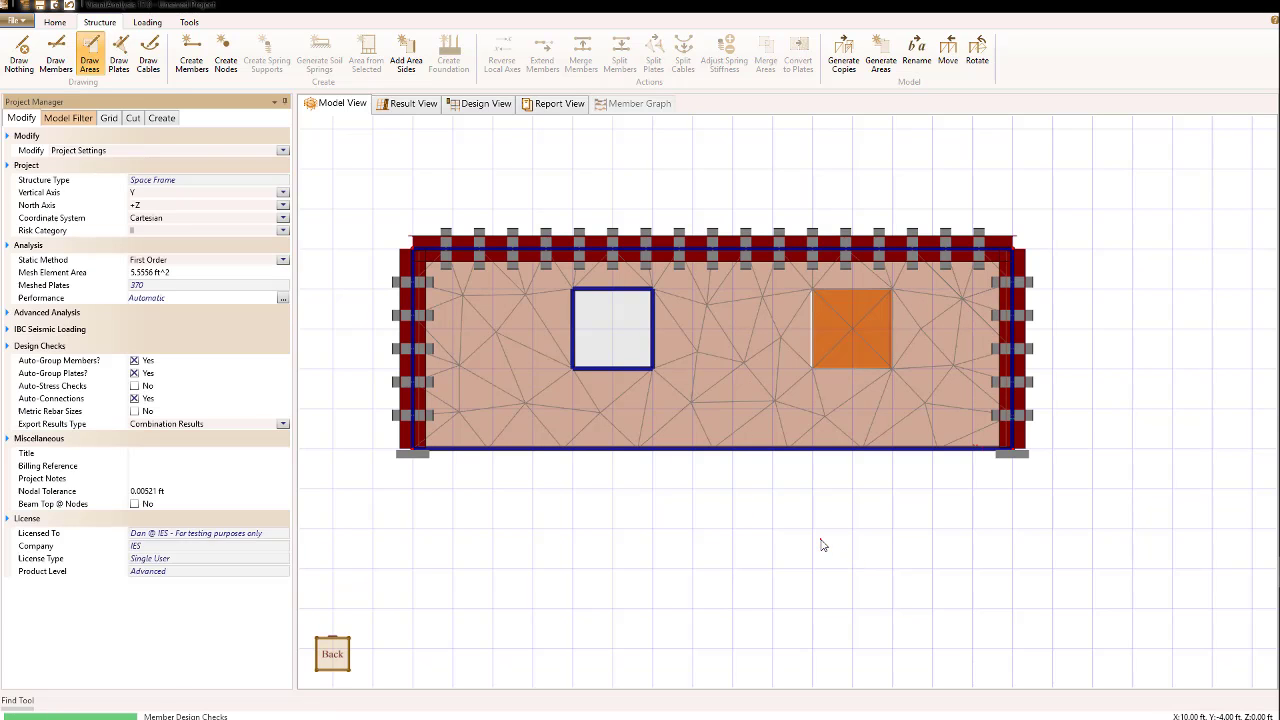
left_click(864, 333)
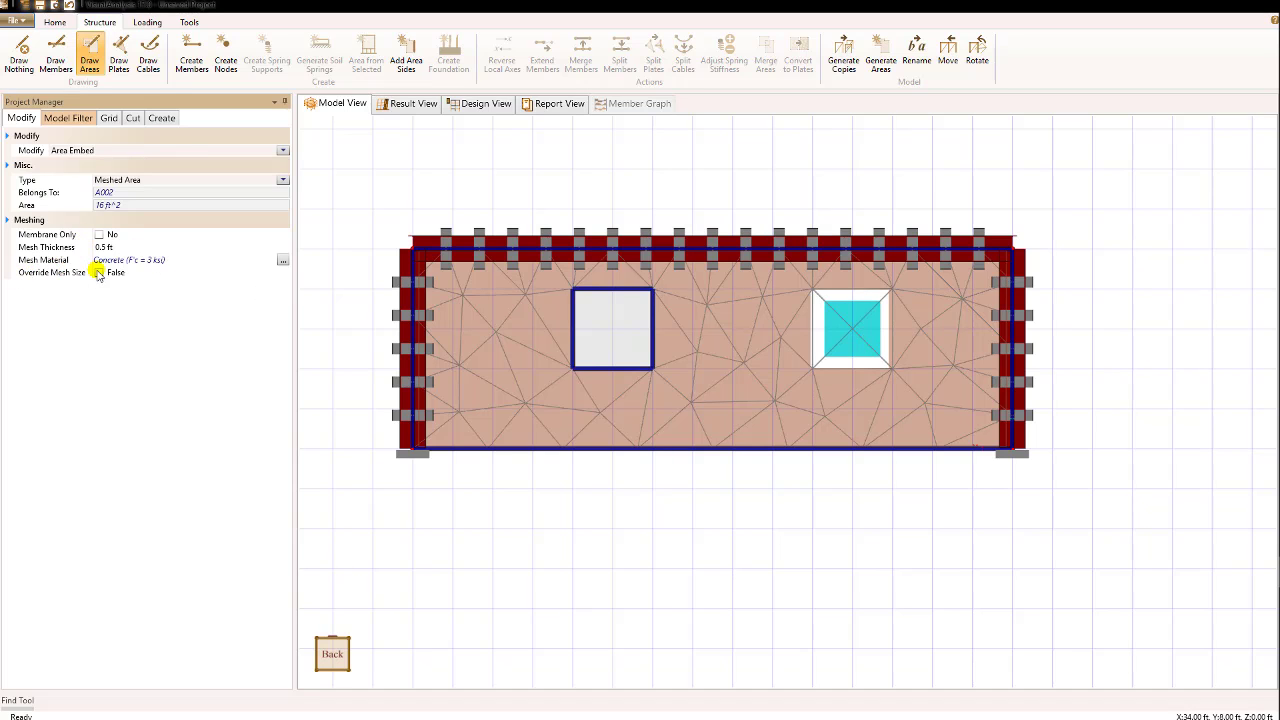
left_click(97, 247)
left_click(99, 273)
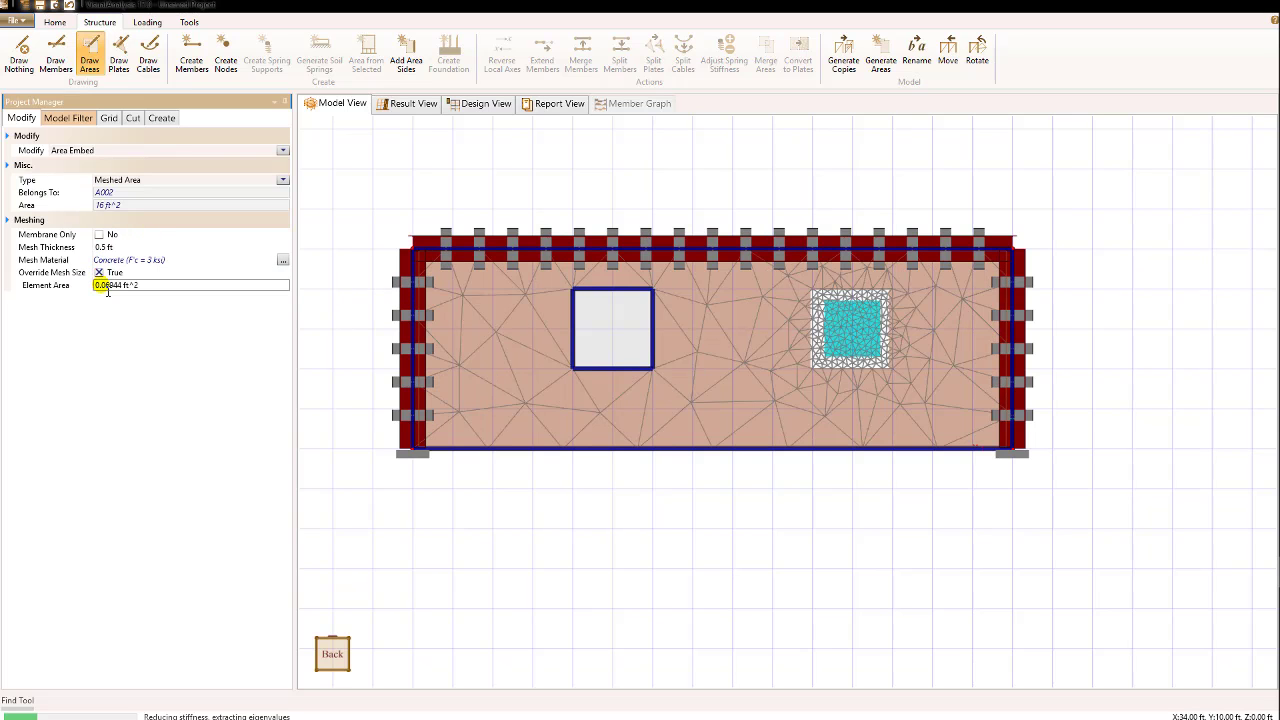
left_click(836, 542)
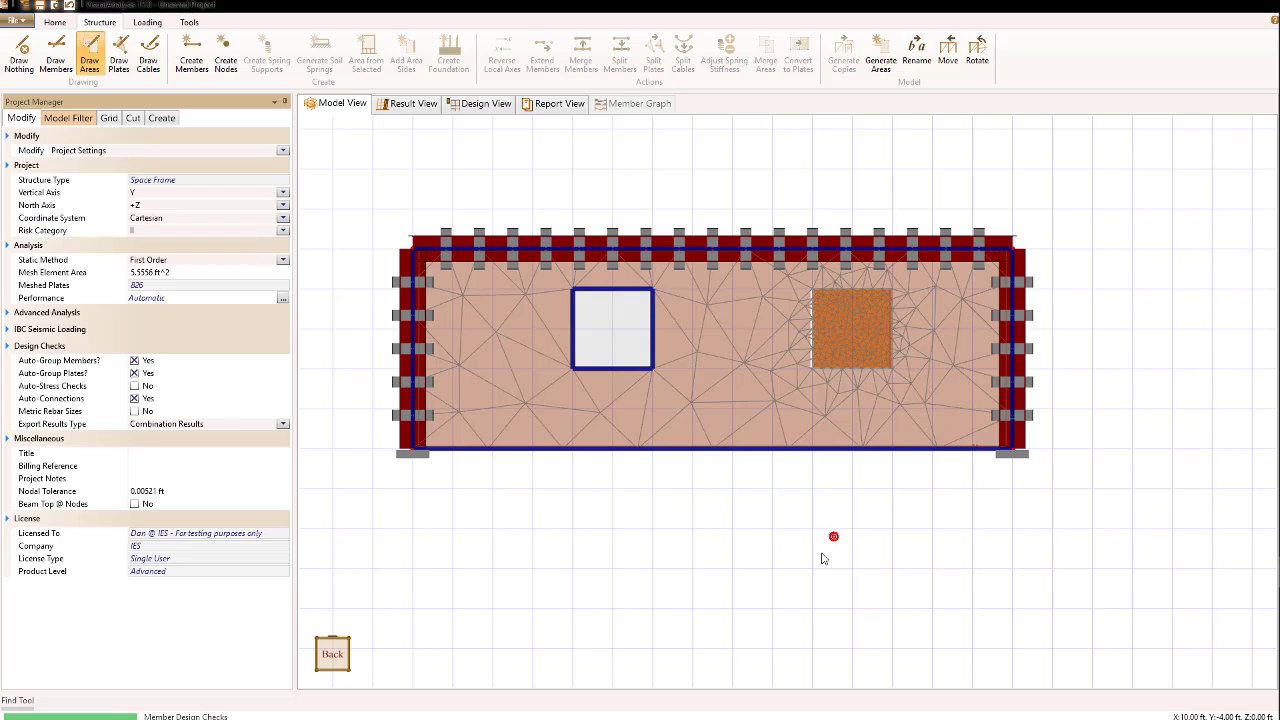